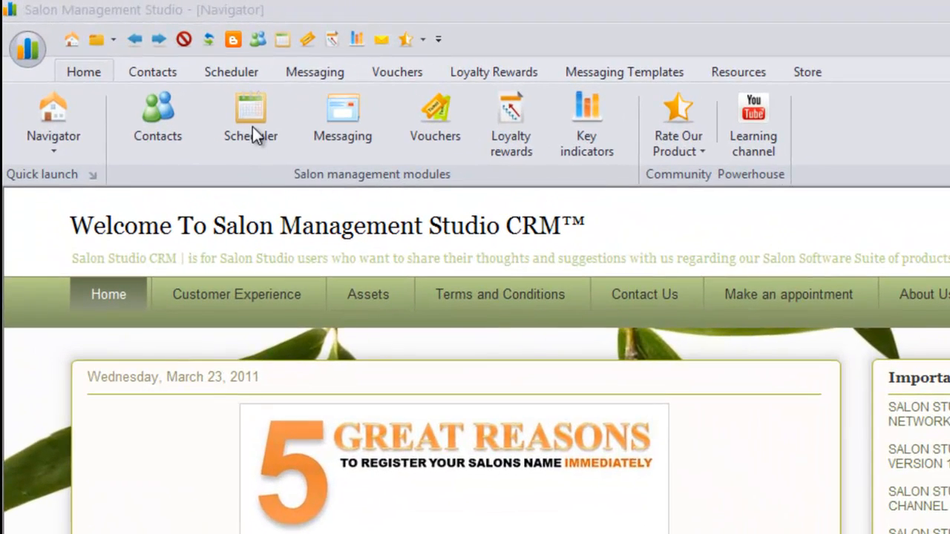
# Step: Show the 27 March Scheduler and view the 08:00 AntiAgeing Facial booking's details
pyautogui.click(252, 125)
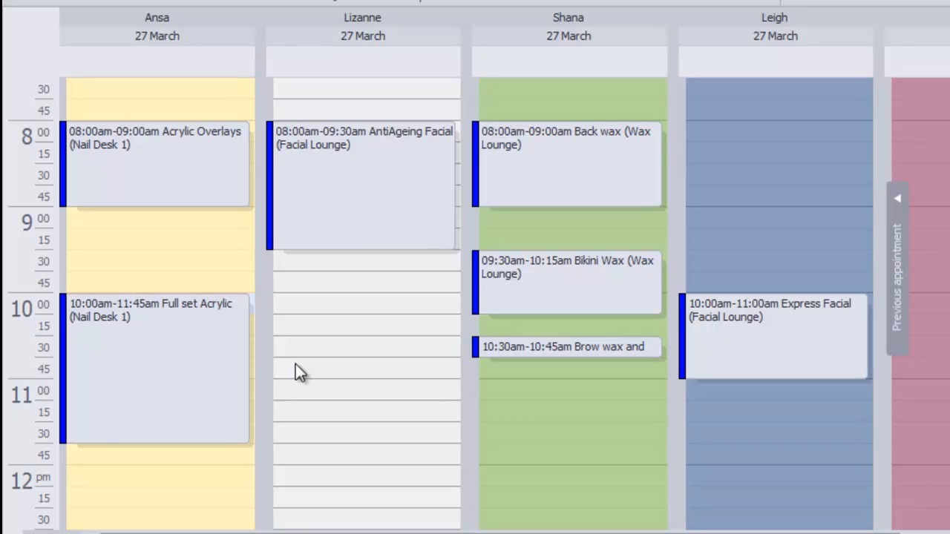
pyautogui.click(312, 167)
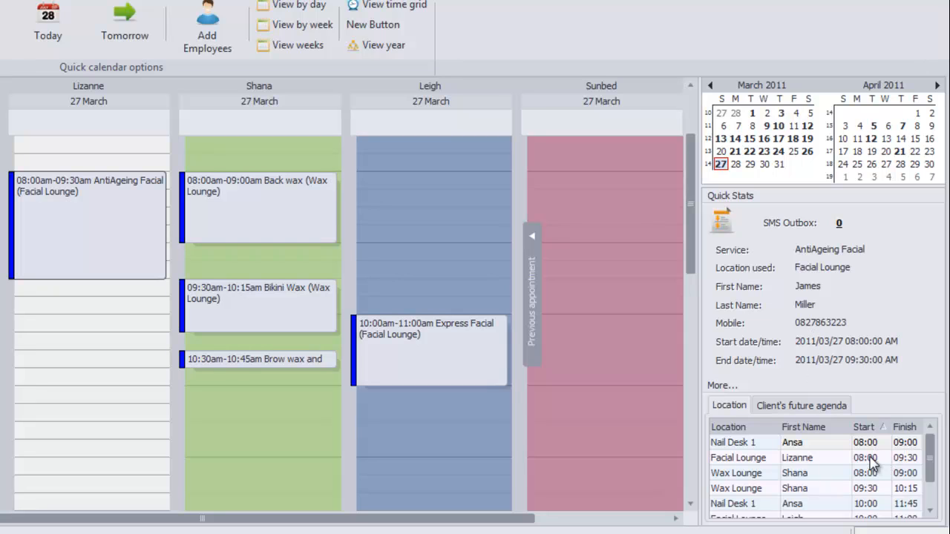
pyautogui.scroll(-5, 868, 475)
pyautogui.scroll(2, 857, 479)
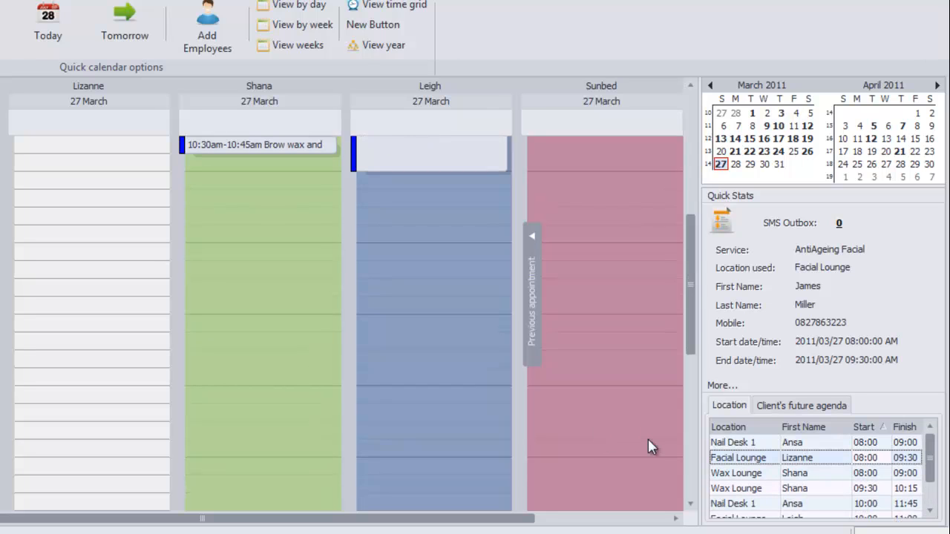
pyautogui.moveTo(690, 340); pyautogui.dragTo(690, 256)
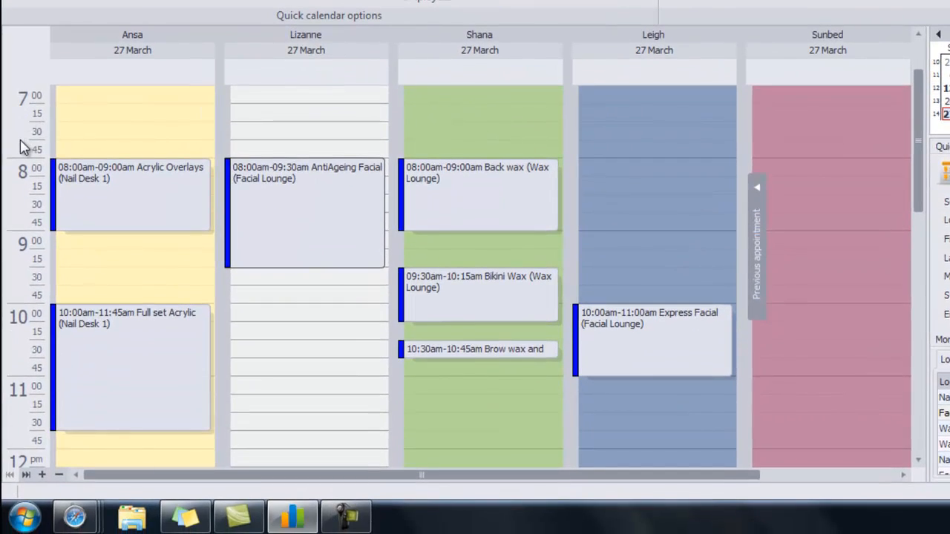
pyautogui.scroll(-1, 21, 144)
pyautogui.scroll(-1, 148, 182)
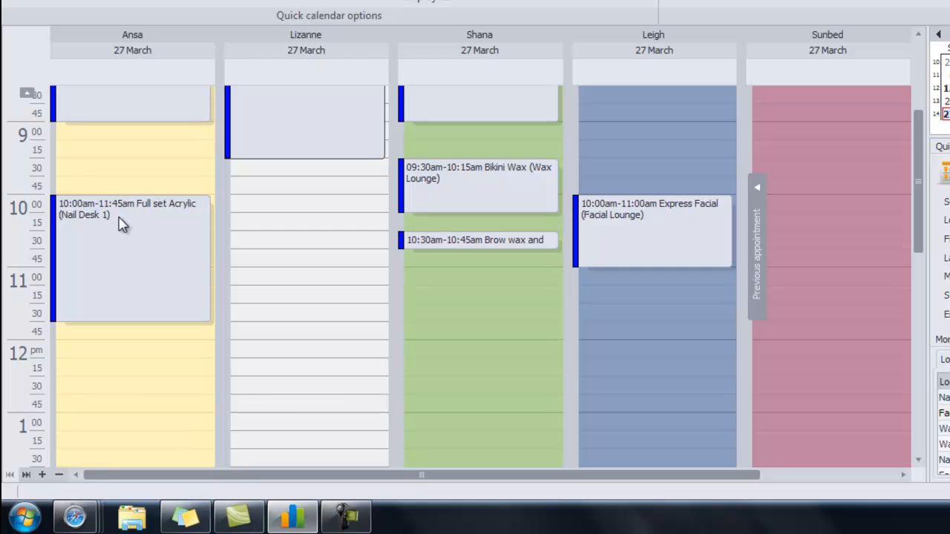
pyautogui.scroll(2, 123, 225)
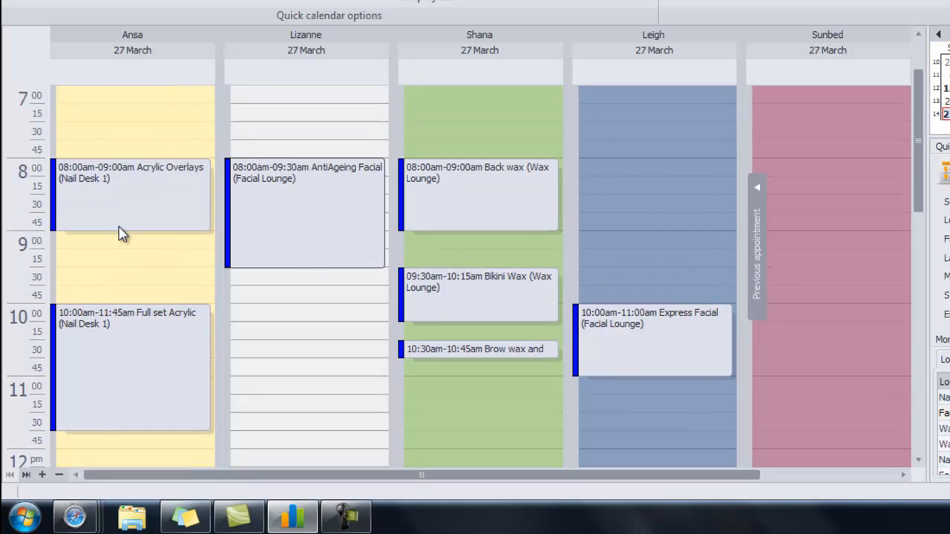
pyautogui.scroll(-8, 123, 235)
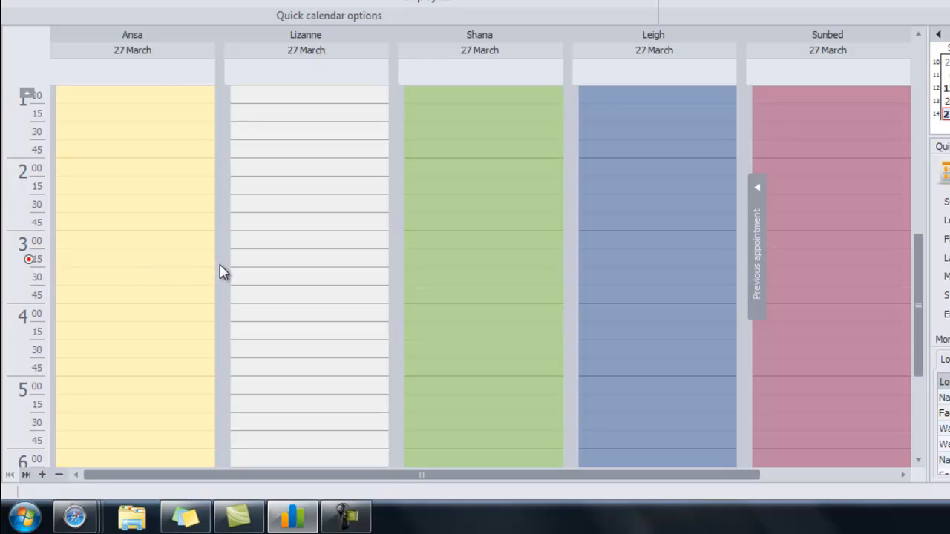
pyautogui.scroll(5, 226, 279)
pyautogui.scroll(1, 232, 290)
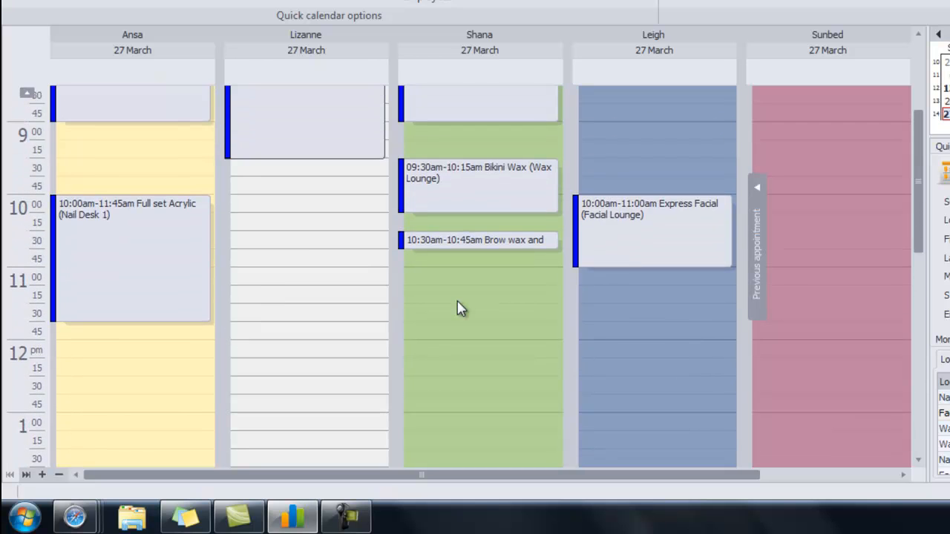
pyautogui.scroll(2, 307, 295)
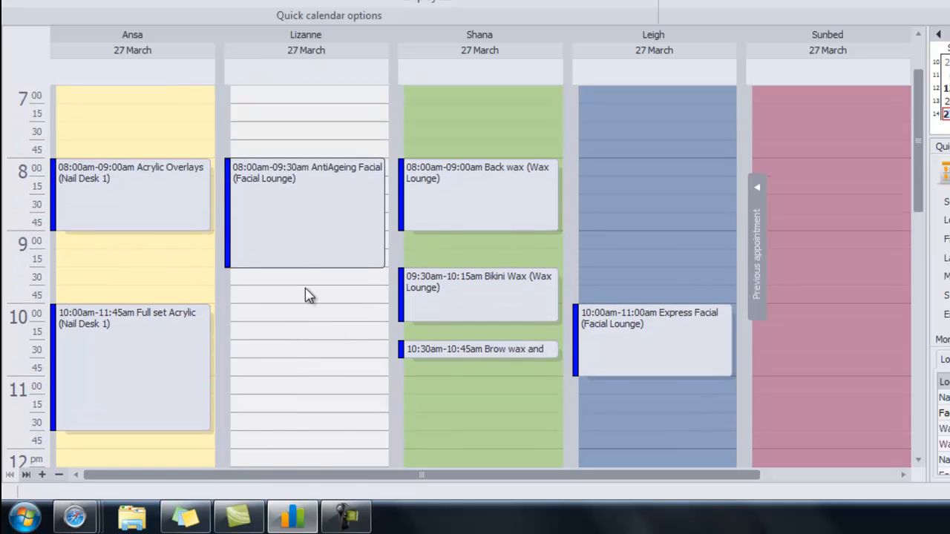
pyautogui.scroll(-1, 310, 293)
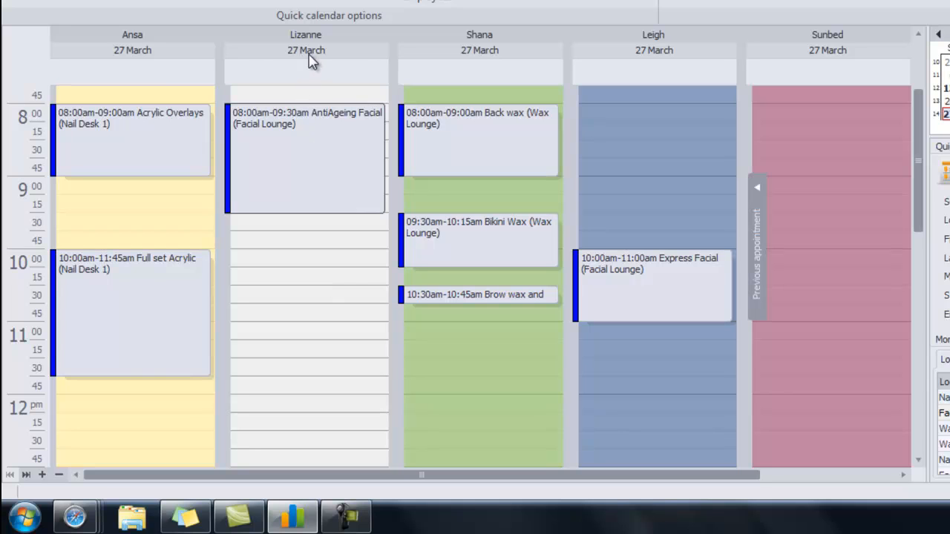
# Step: Create a new booking in the therapist's 10:00 slot on 27 March
pyautogui.doubleClick(303, 267)
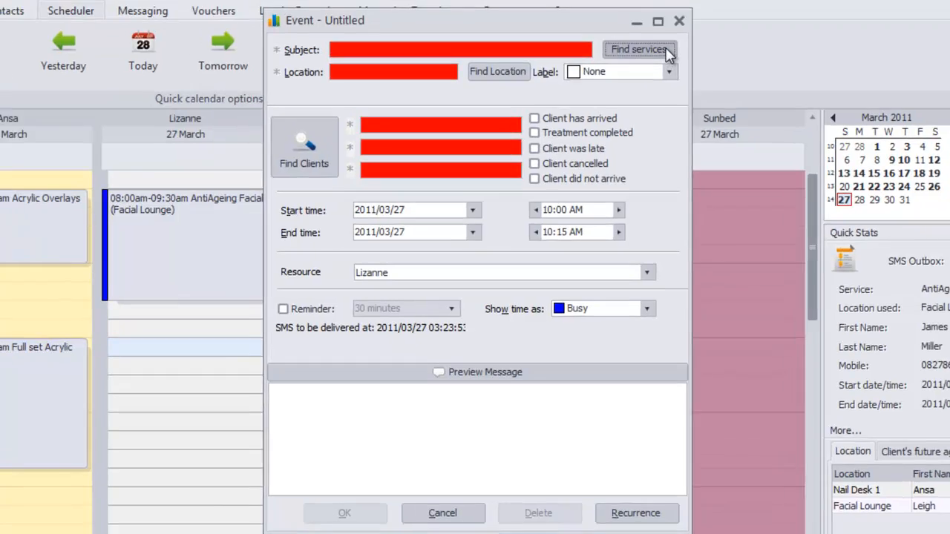
# Step: Search the services lookup for 'mens' and choose Mens Revitalising Facial as the subject
pyautogui.click(666, 50)
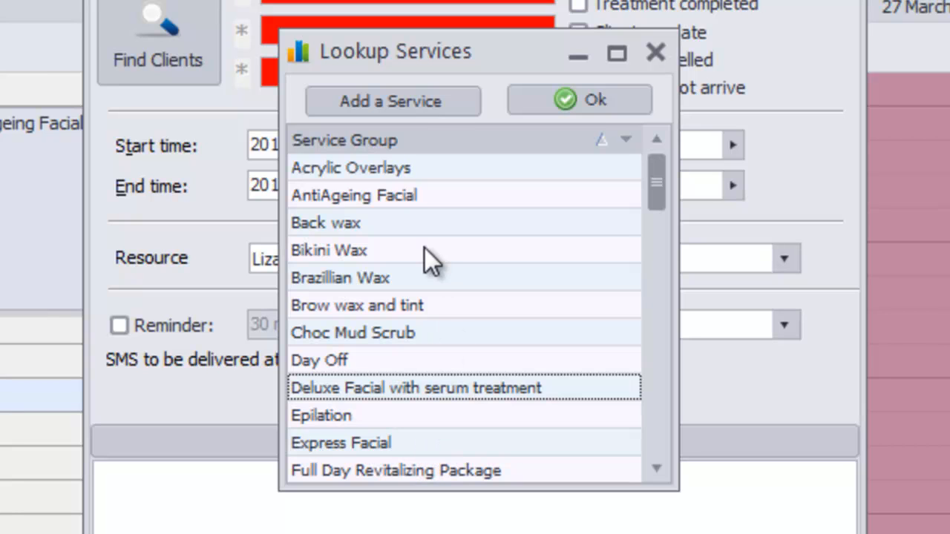
pyautogui.scroll(-1, 422, 256)
pyautogui.scroll(-8, 420, 255)
pyautogui.scroll(9, 418, 279)
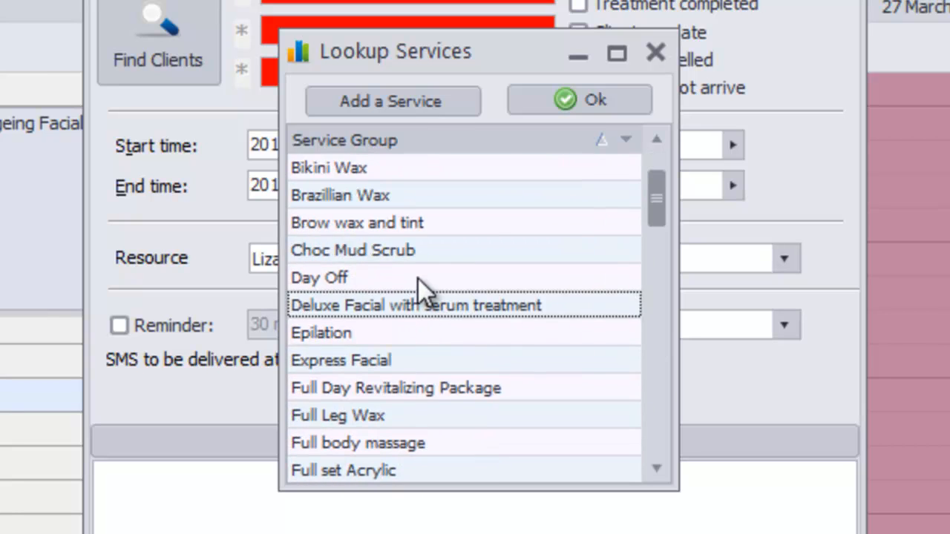
pyautogui.click(405, 334)
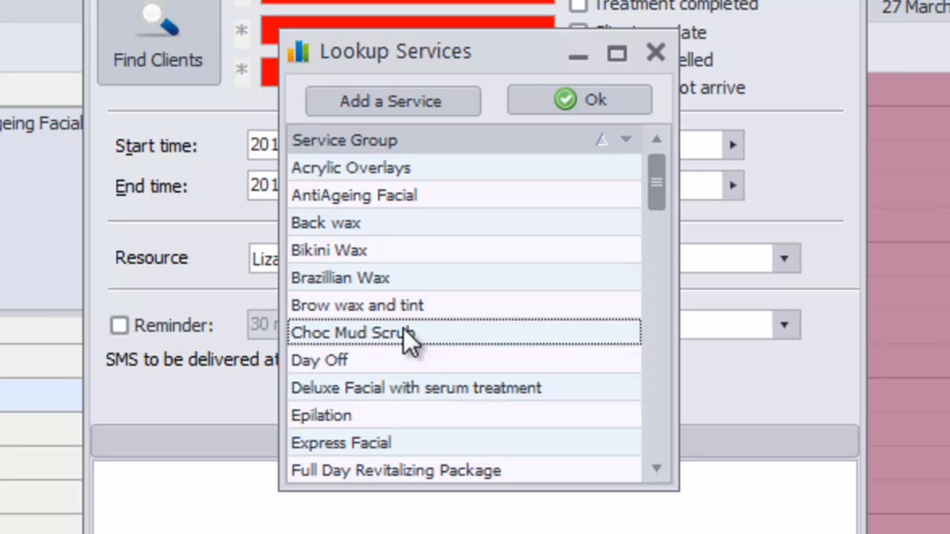
pyautogui.write('mens')
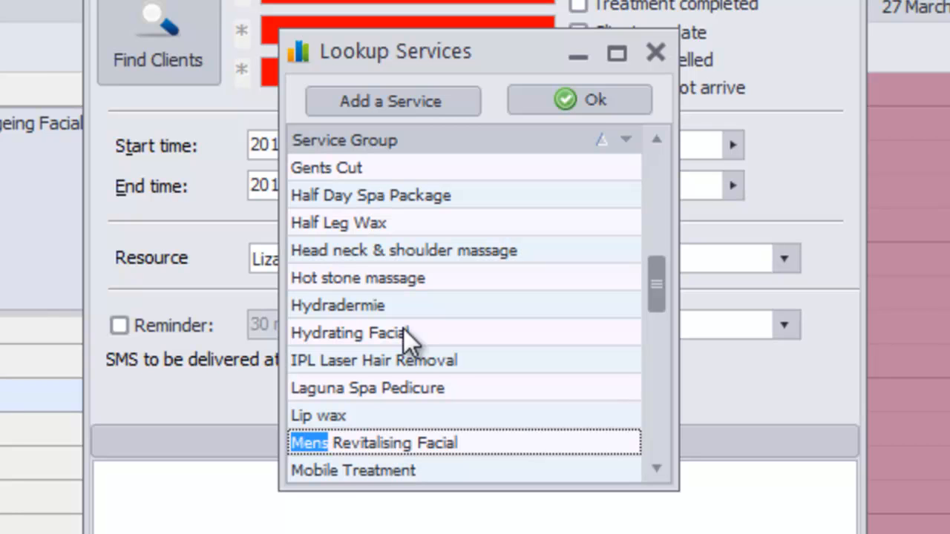
pyautogui.scroll(-1, 416, 334)
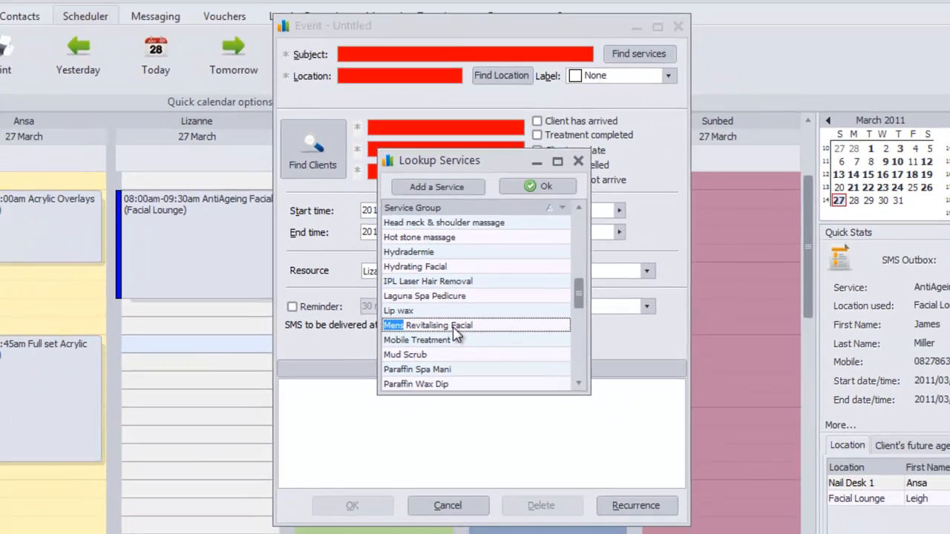
pyautogui.doubleClick(426, 361)
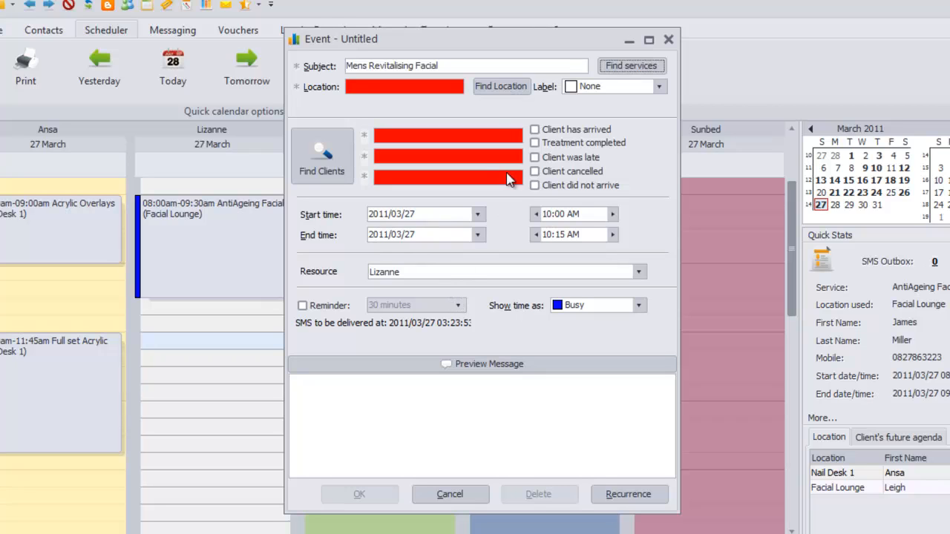
# Step: Set the location to Serenity Room instead of Facial Lounge, then bring up the client lookup
pyautogui.click(501, 86)
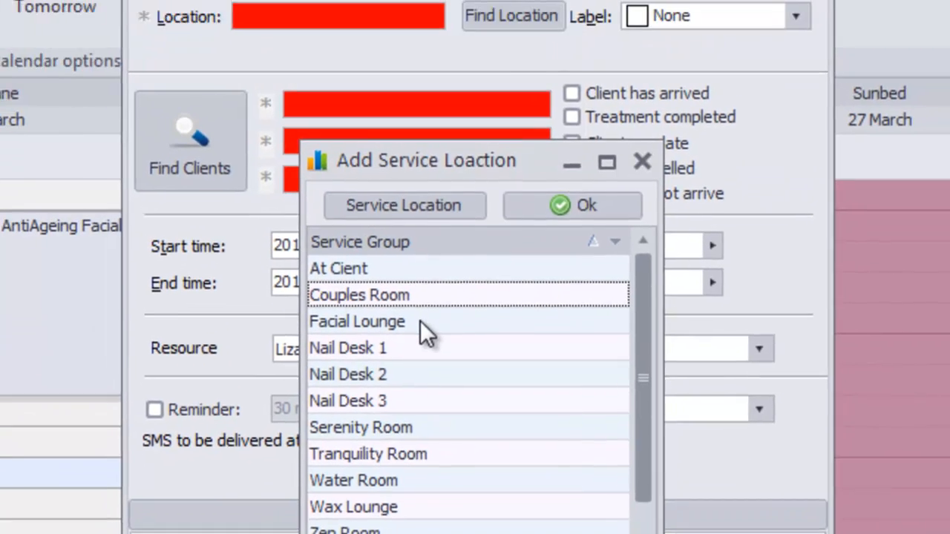
pyautogui.doubleClick(413, 238)
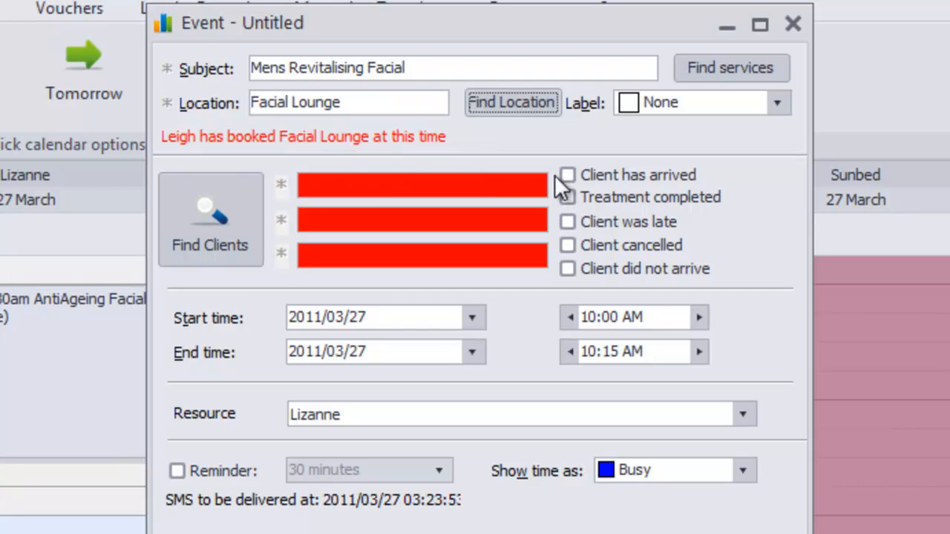
pyautogui.click(517, 103)
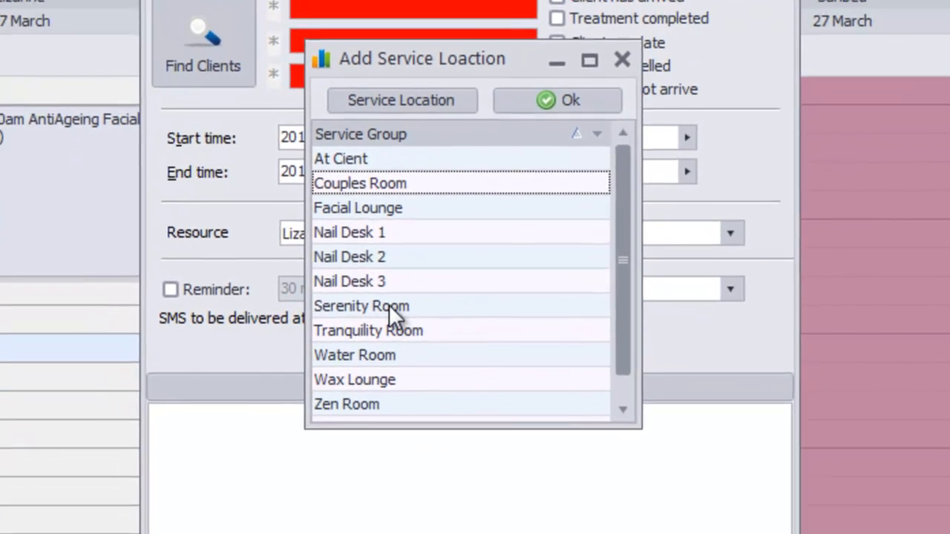
pyautogui.doubleClick(386, 304)
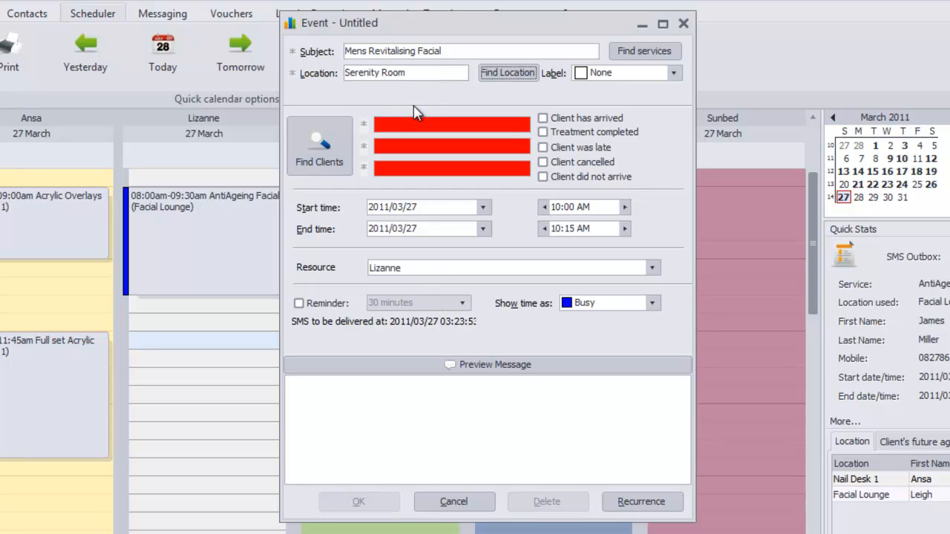
pyautogui.click(325, 142)
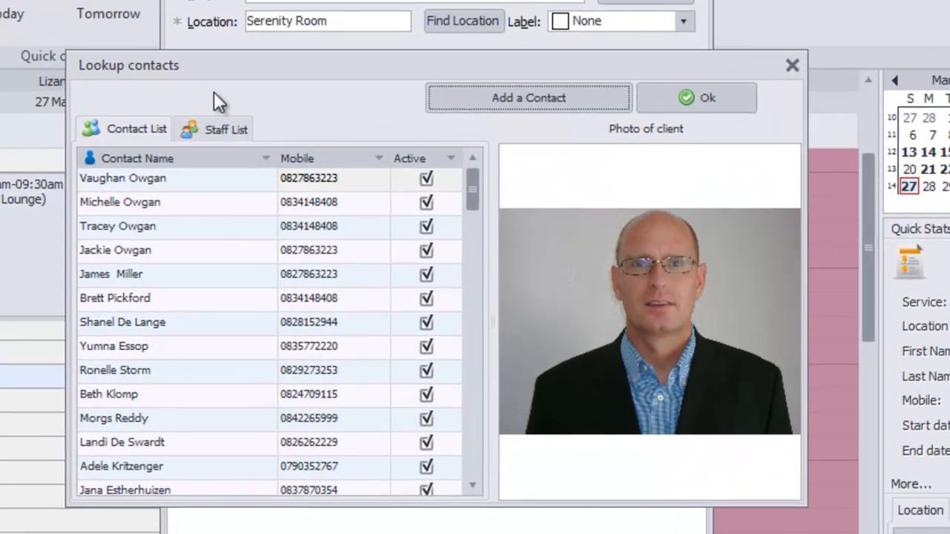
# Step: Sort the Lookup contacts list alphabetically by Contact Name
pyautogui.click(100, 179)
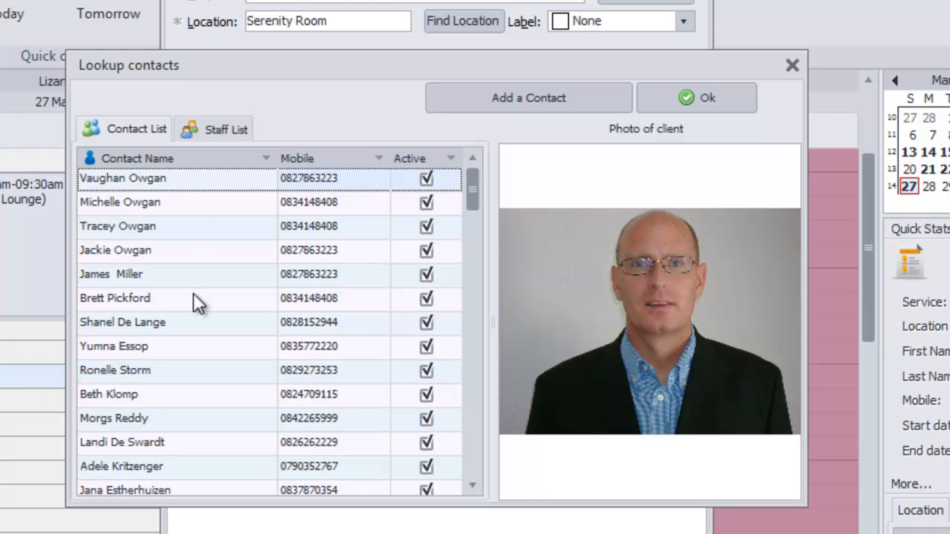
pyautogui.scroll(-10, 224, 324)
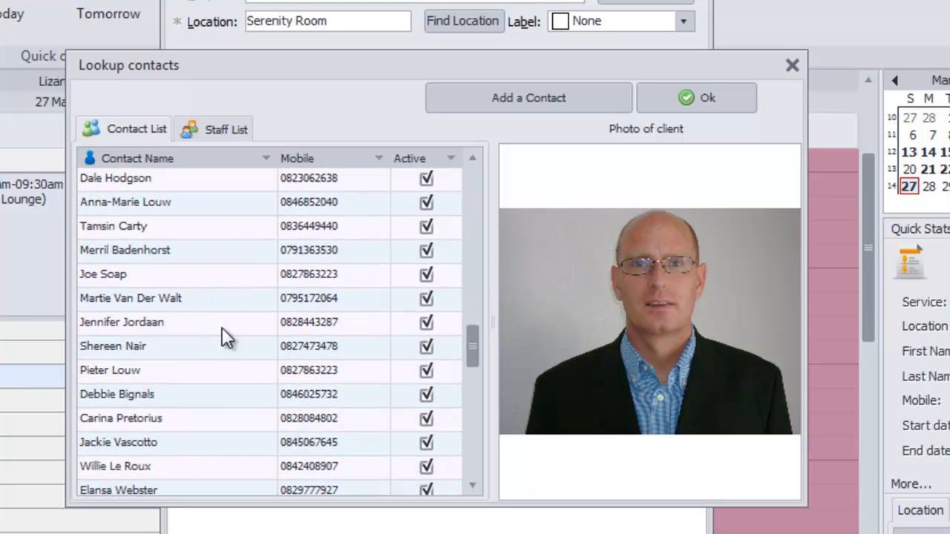
pyautogui.scroll(-5, 231, 312)
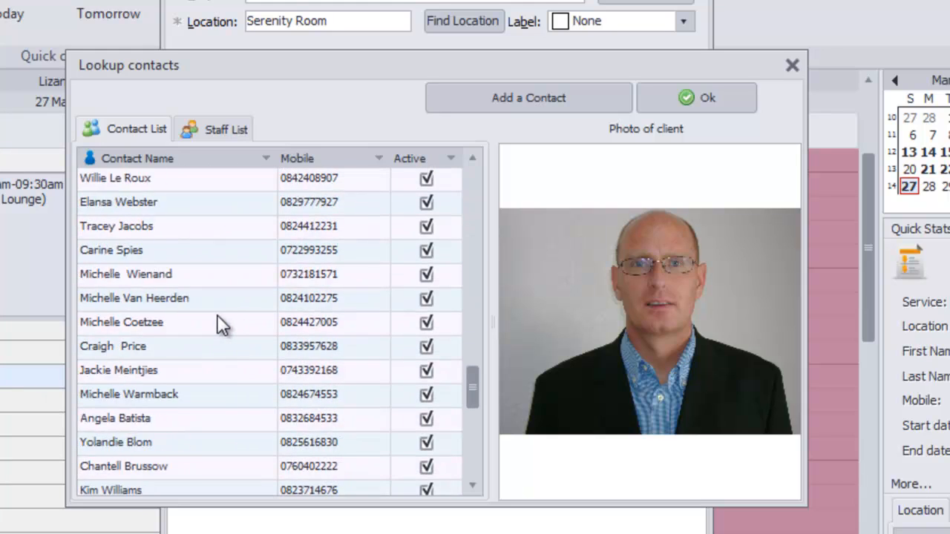
pyautogui.scroll(6, 210, 332)
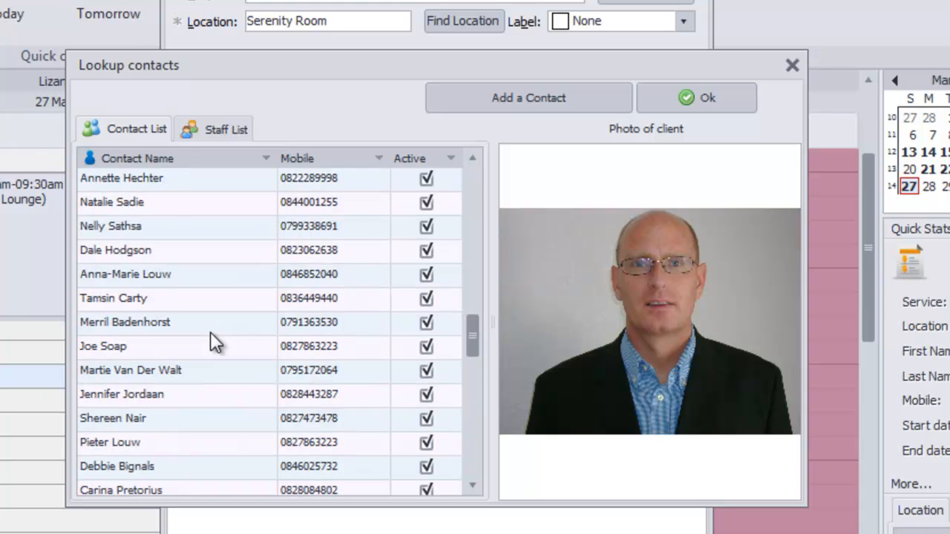
pyautogui.scroll(-3, 197, 325)
pyautogui.scroll(2, 197, 325)
pyautogui.scroll(-5, 197, 325)
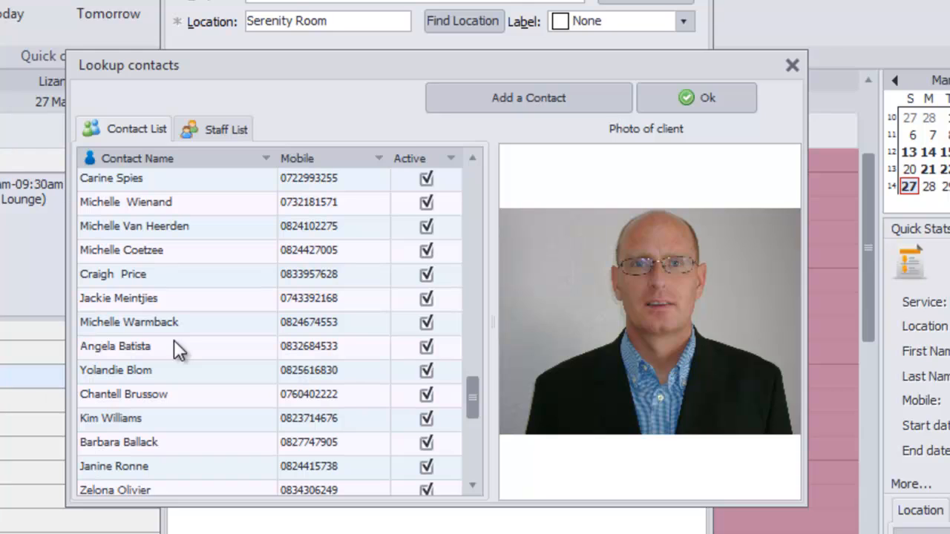
pyautogui.click(124, 155)
pyautogui.scroll(-2, 167, 315)
pyautogui.scroll(15, 168, 317)
pyautogui.scroll(10, 168, 317)
pyautogui.scroll(-12, 167, 318)
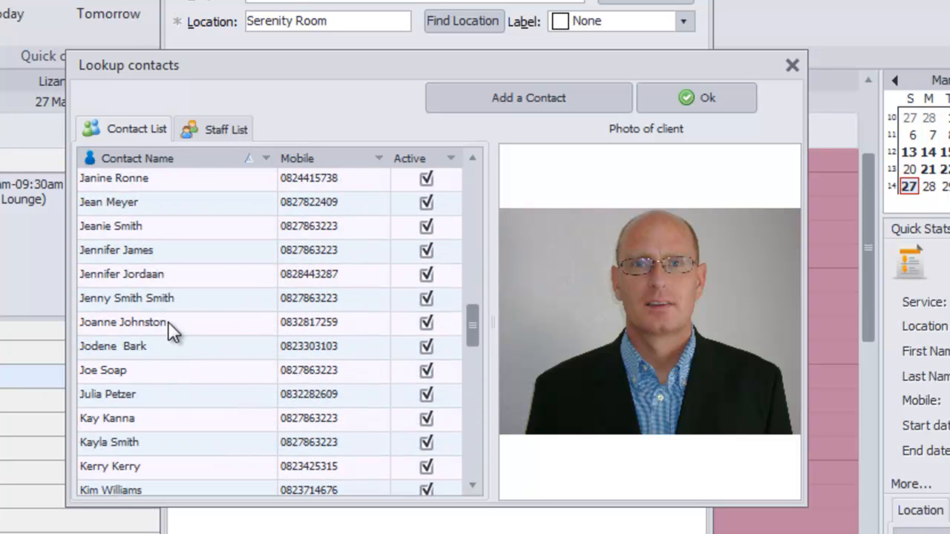
# Step: Find the client by typing their first name and select them for the appointment
pyautogui.click(148, 370)
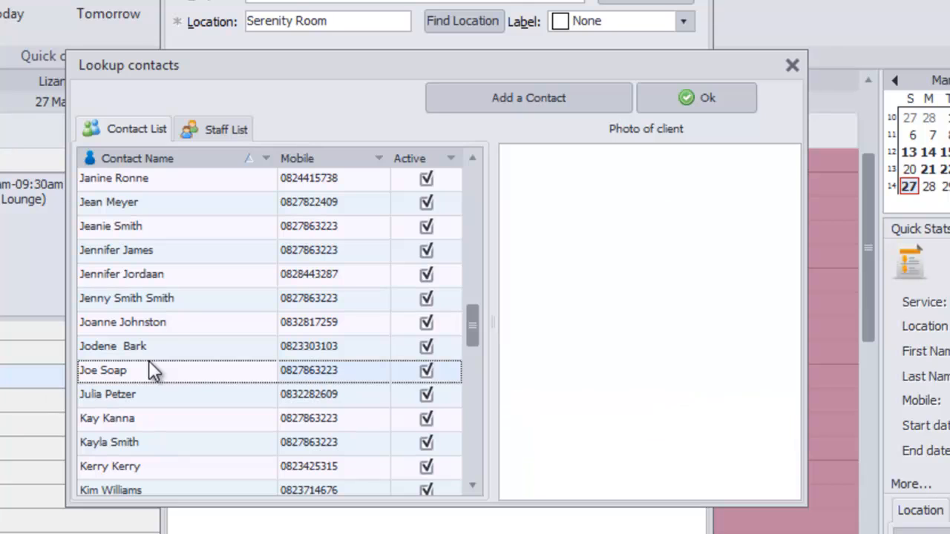
pyautogui.write('vaughan')
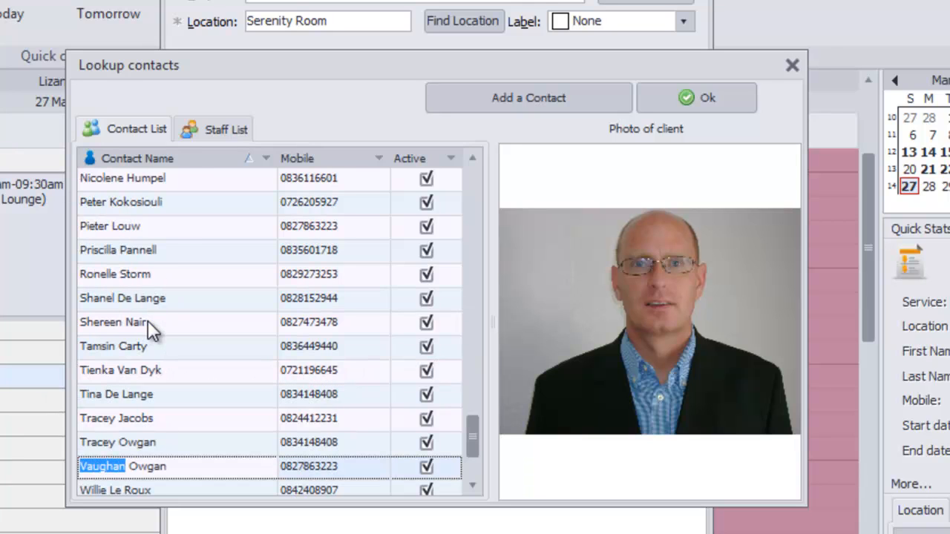
pyautogui.scroll(-5, 214, 249)
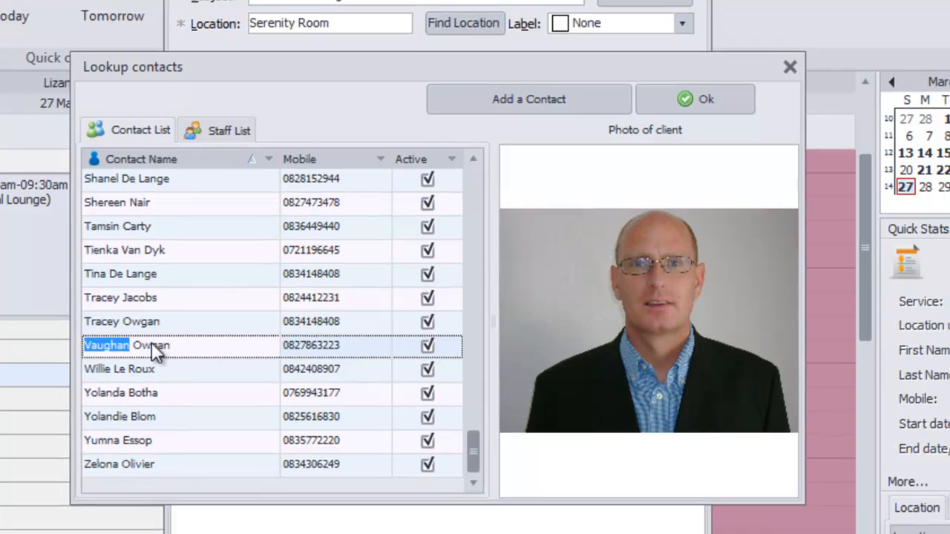
pyautogui.doubleClick(150, 344)
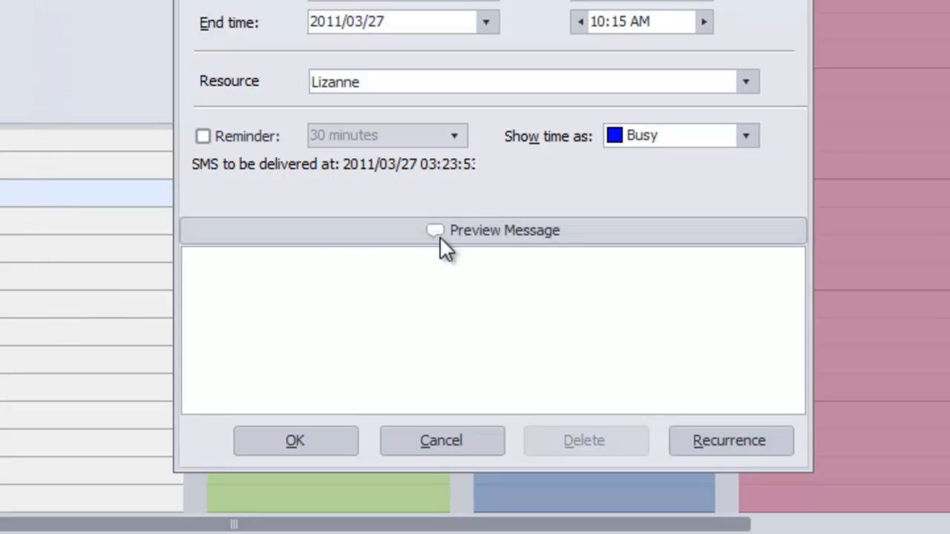
# Step: Keep only the original therapist as the resource, without the extra staff or IPL, and preview the reminder SMS
pyautogui.click(746, 82)
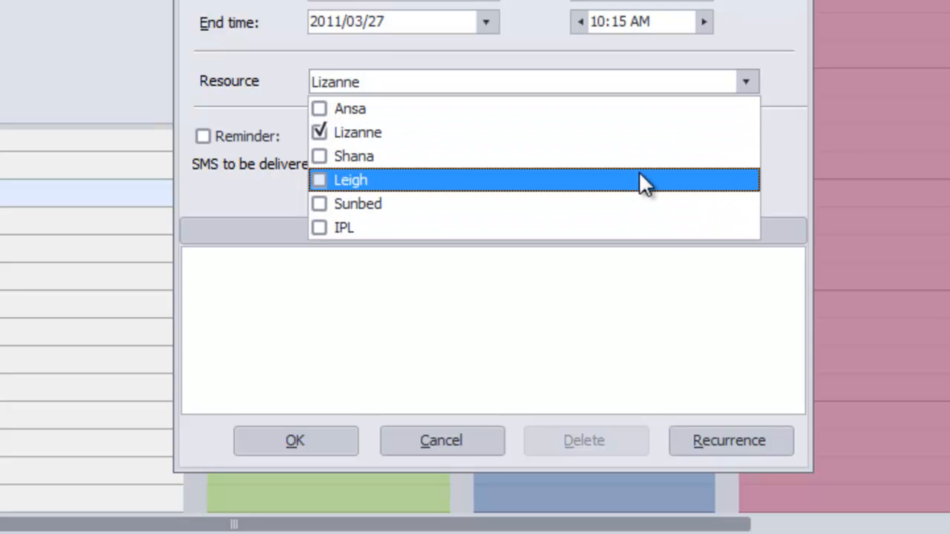
pyautogui.click(319, 180)
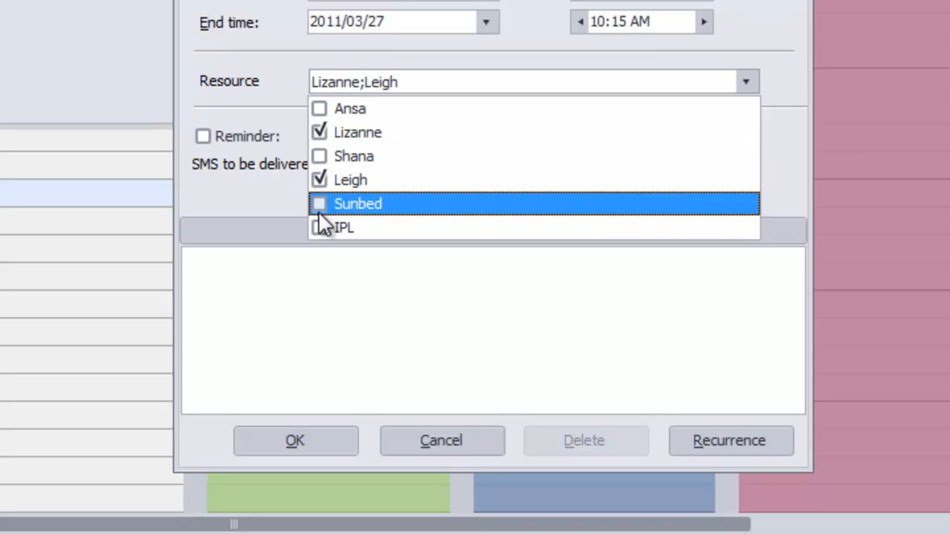
pyautogui.click(319, 181)
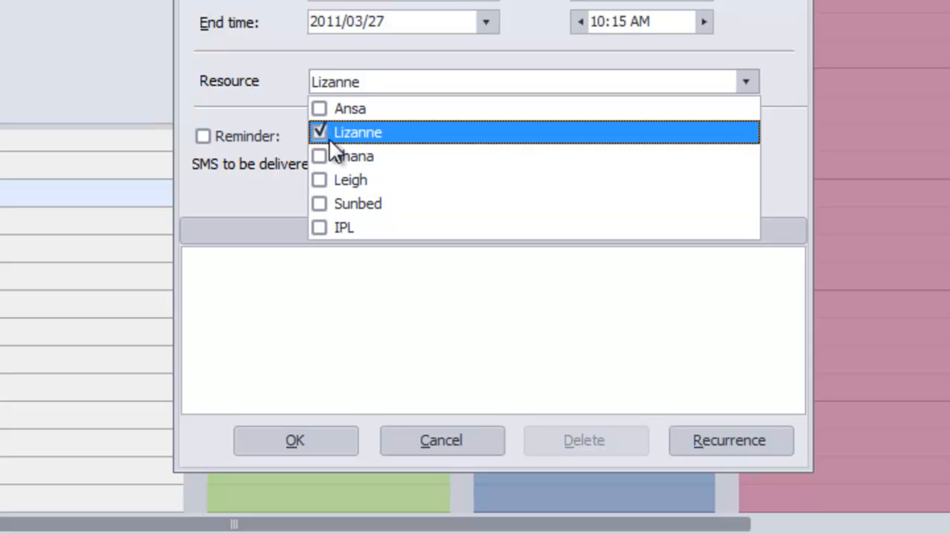
pyautogui.click(324, 230)
pyautogui.click(325, 229)
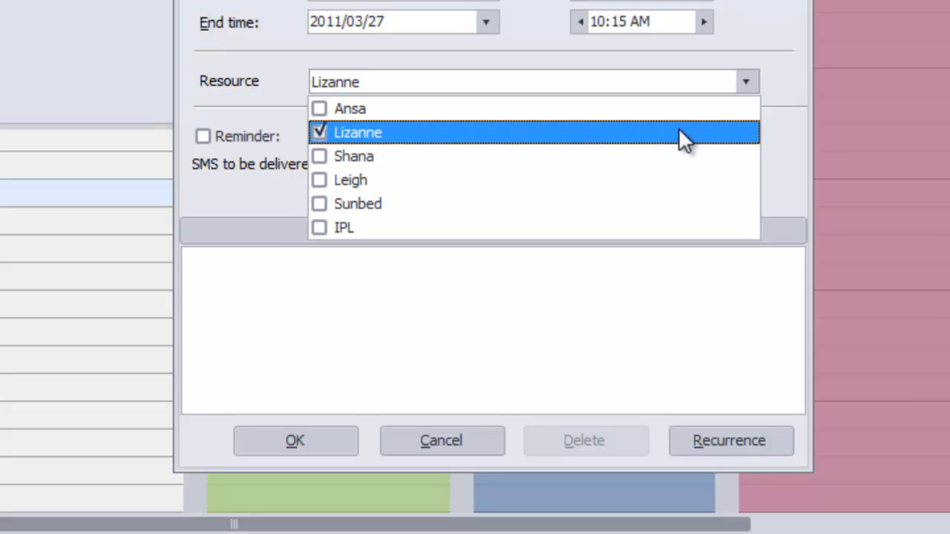
pyautogui.click(778, 120)
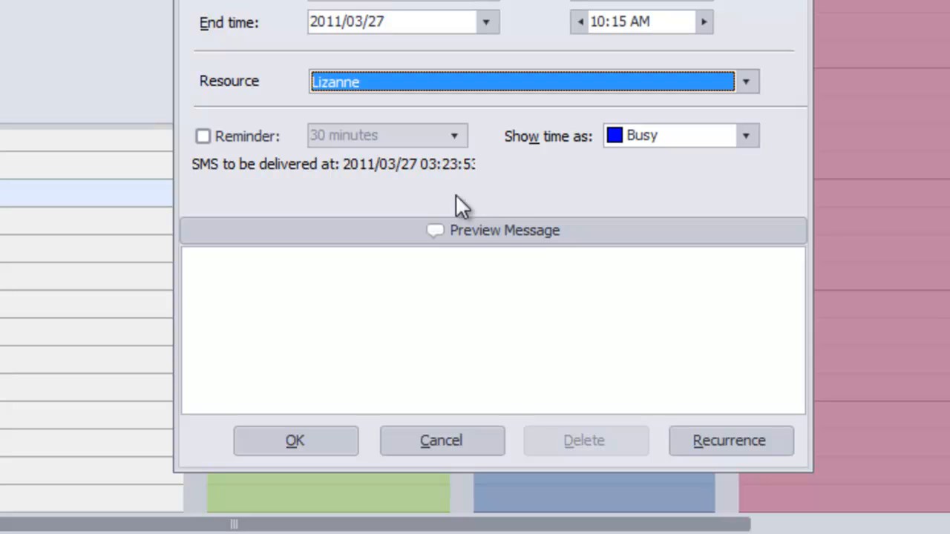
pyautogui.click(326, 230)
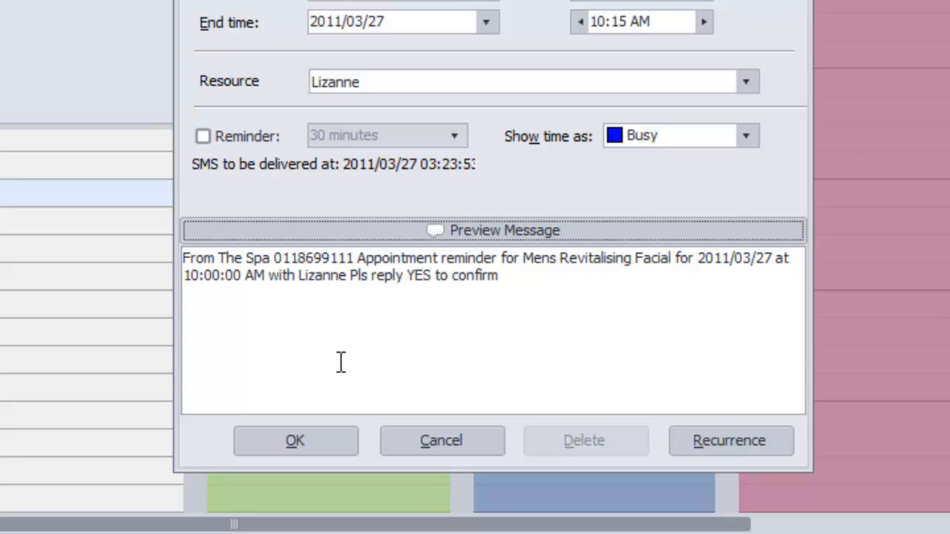
# Step: Save the booking so it appears 10:00–10:15am on the 27 March calendar
pyautogui.click(289, 441)
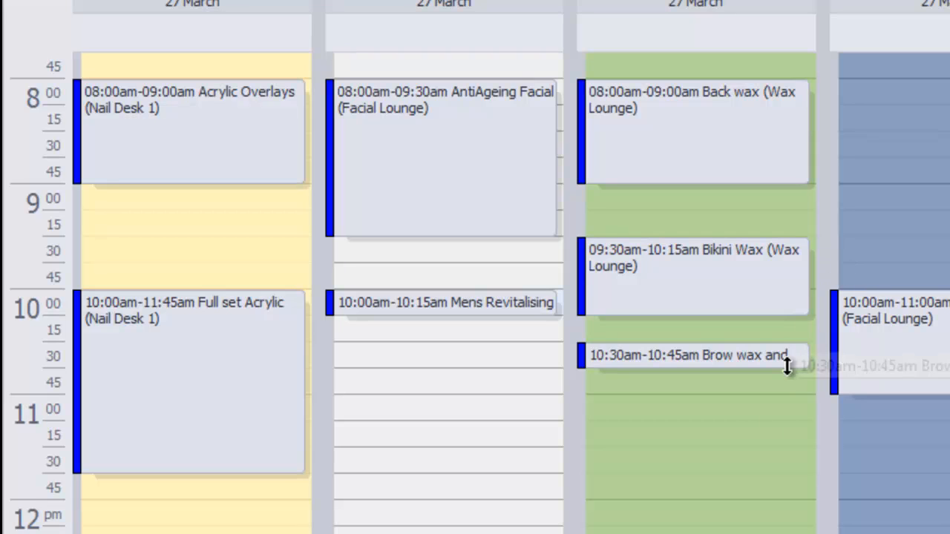
# Step: Extend the Mens Revitalising Facial booking to end at 11:15am
pyautogui.click(473, 313)
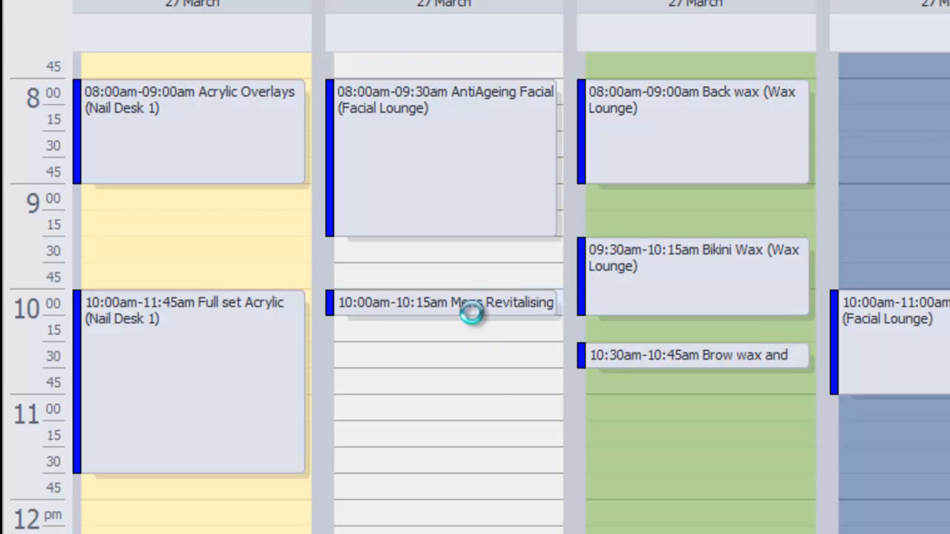
pyautogui.moveTo(473, 313); pyautogui.dragTo(480, 412)
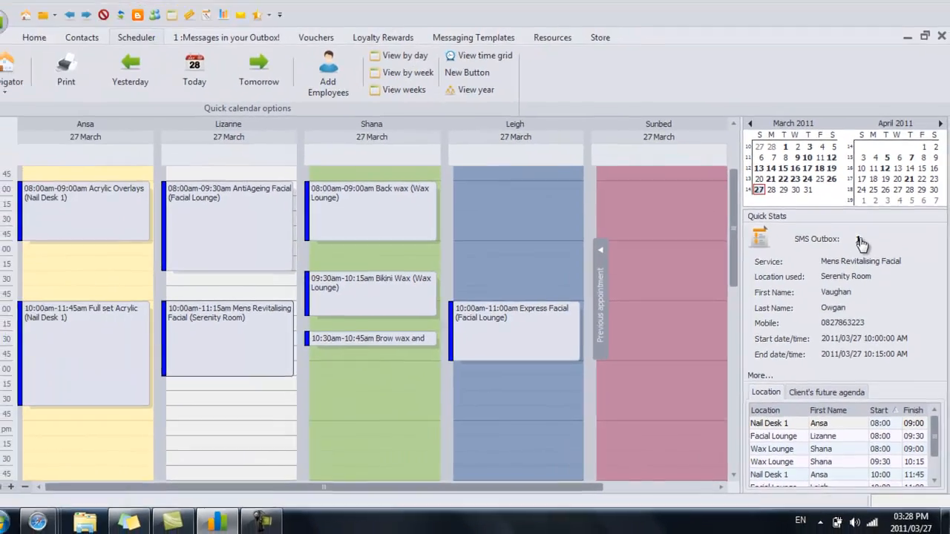
# Step: Send the queued reminder SMS from the SMS Outbox
pyautogui.click(849, 191)
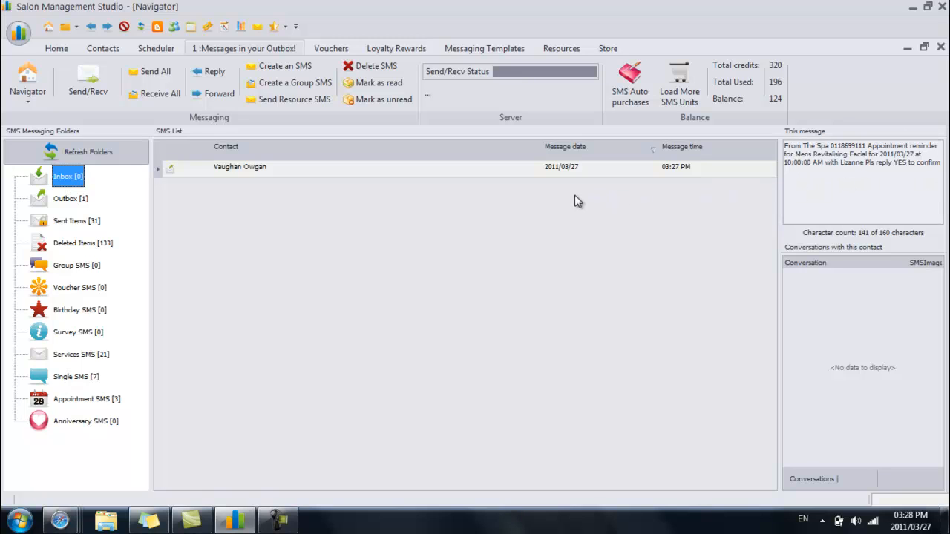
pyautogui.click(83, 86)
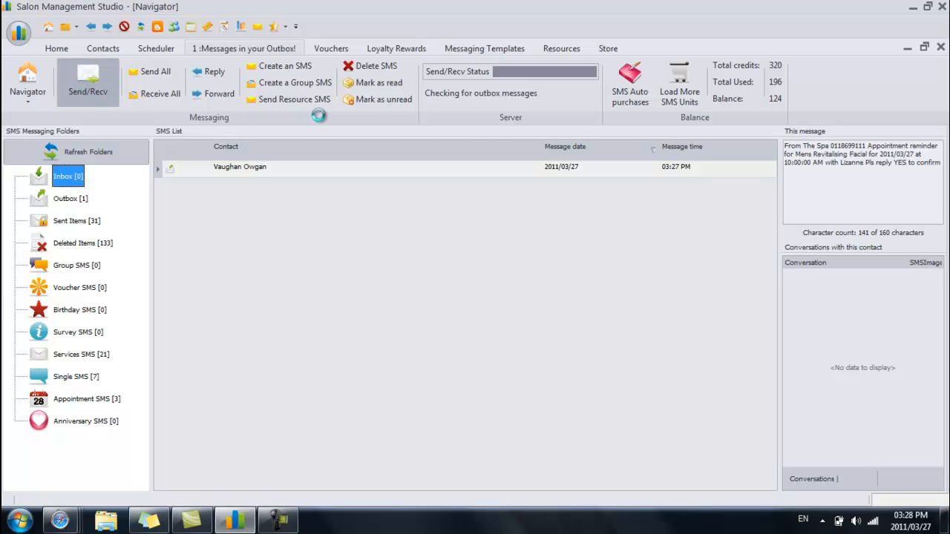